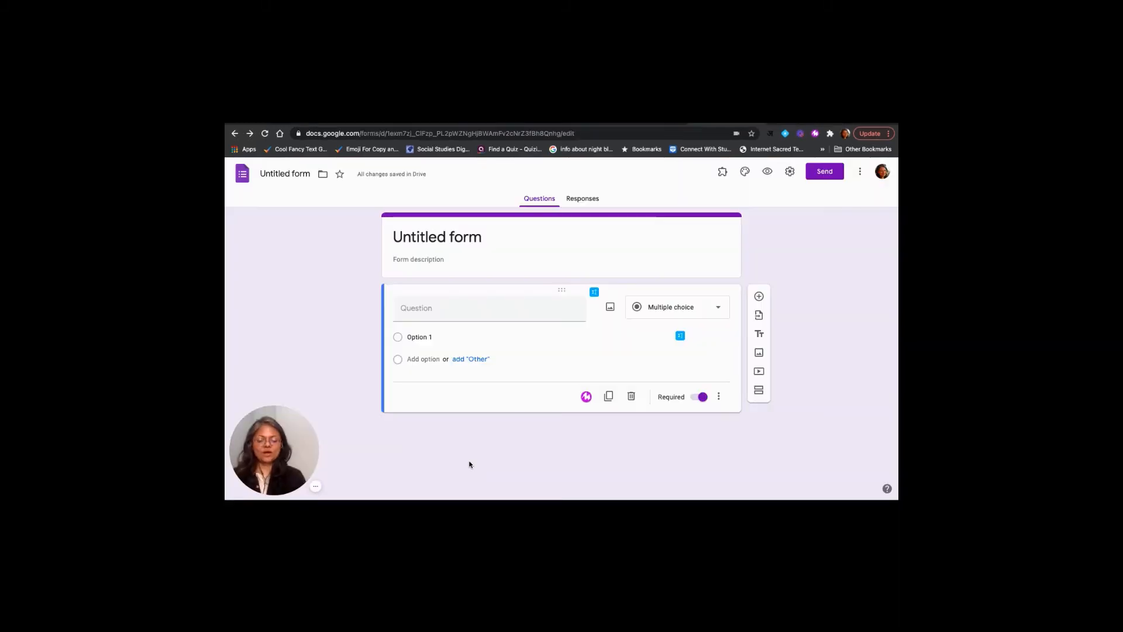
Replace the form's heading with "Mote Demo"
click(447, 240)
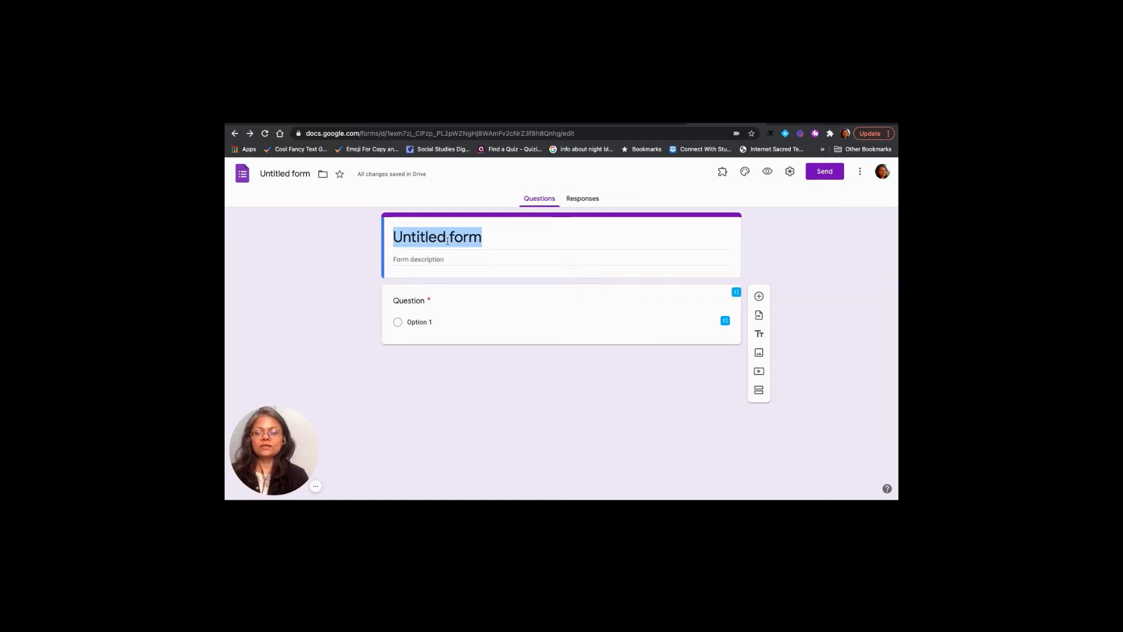
text(Mo)
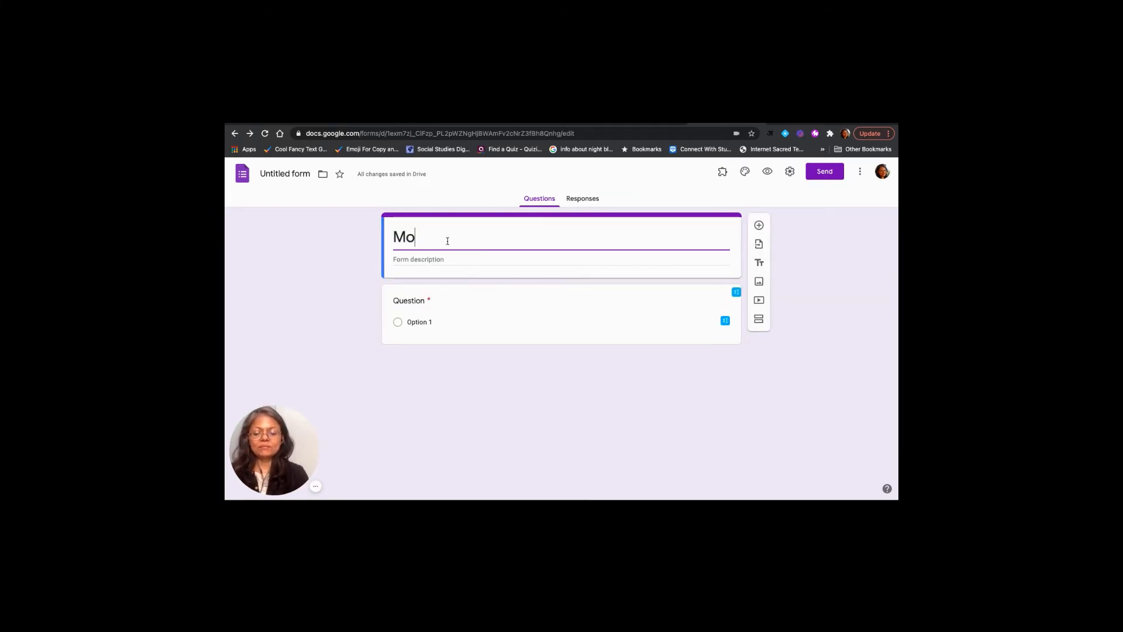
text(te Demo)
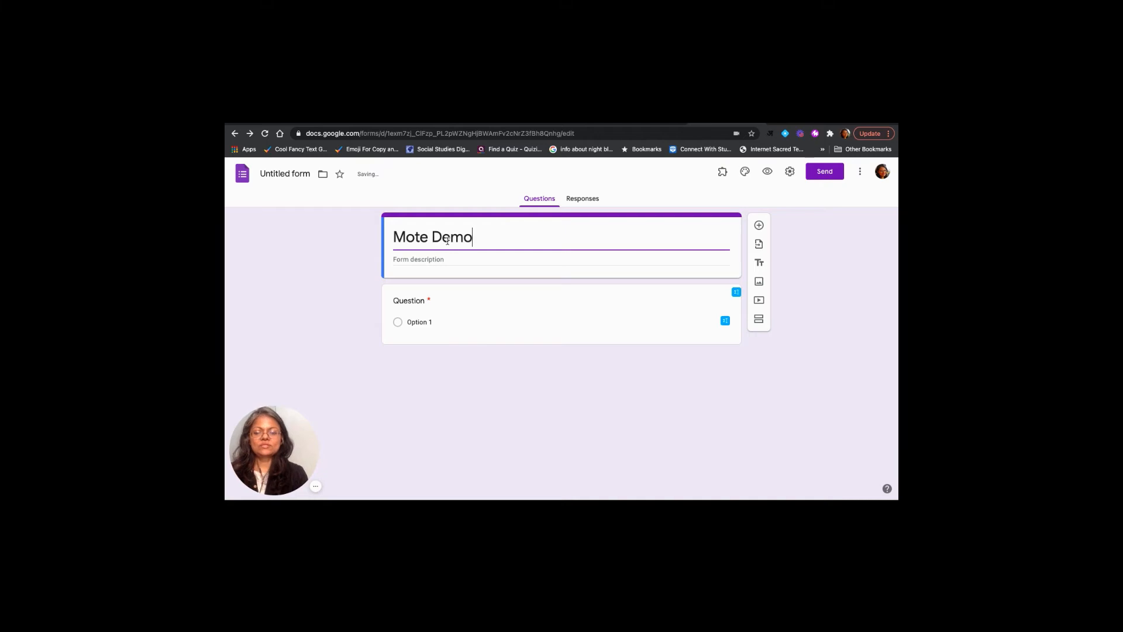
Enter "What can we do with Mote?" as the text of the first question
click(424, 323)
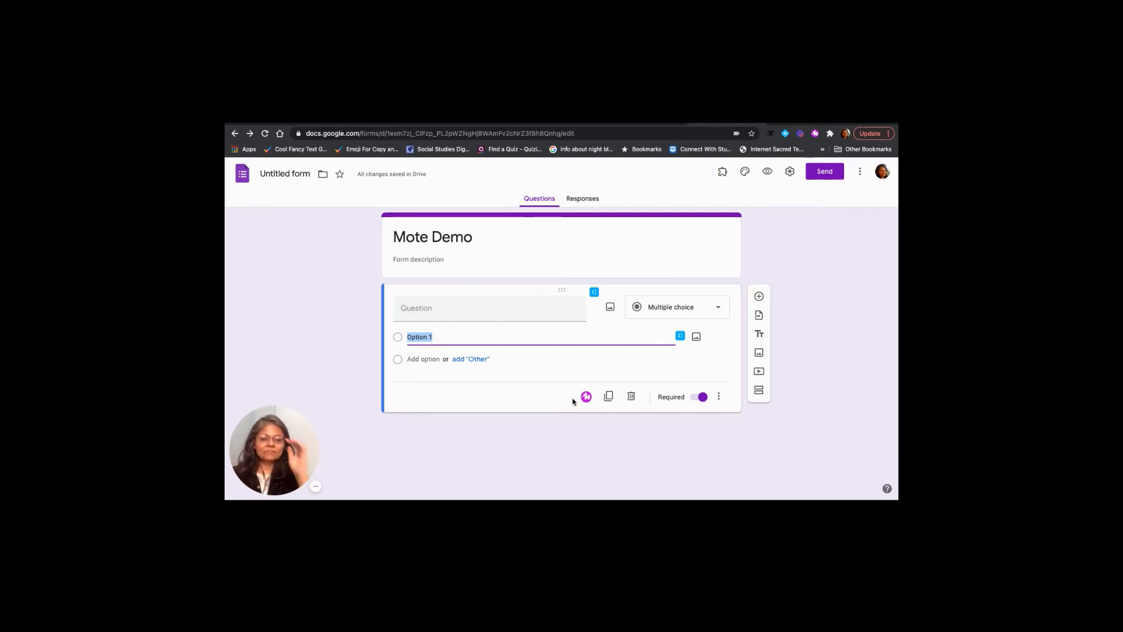
click(435, 313)
text(W)
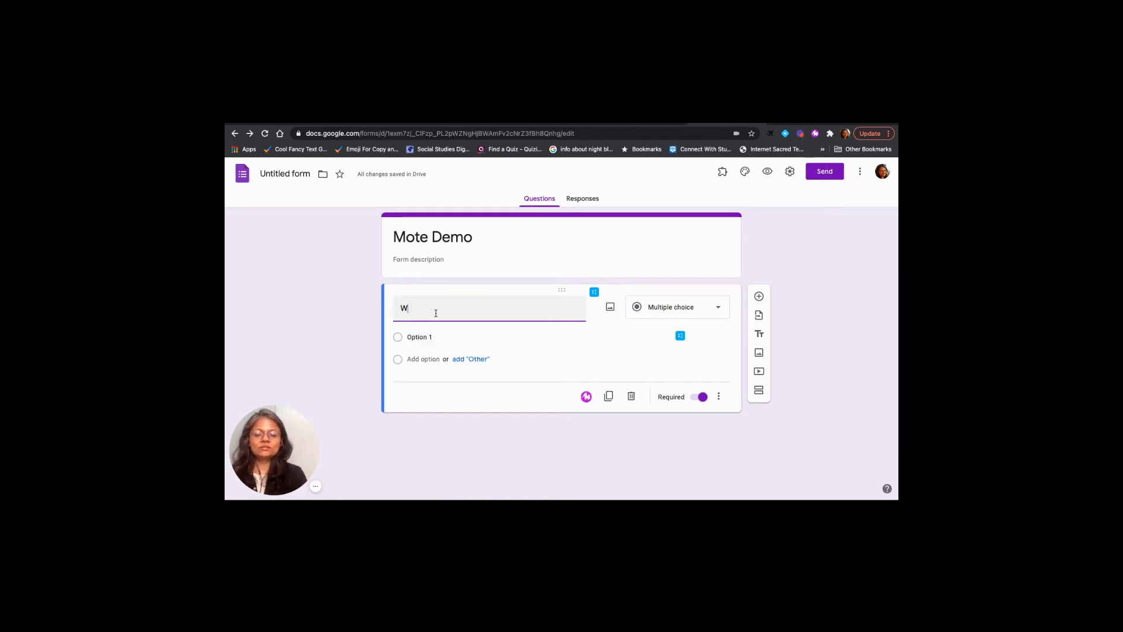
text(hat can we do we)
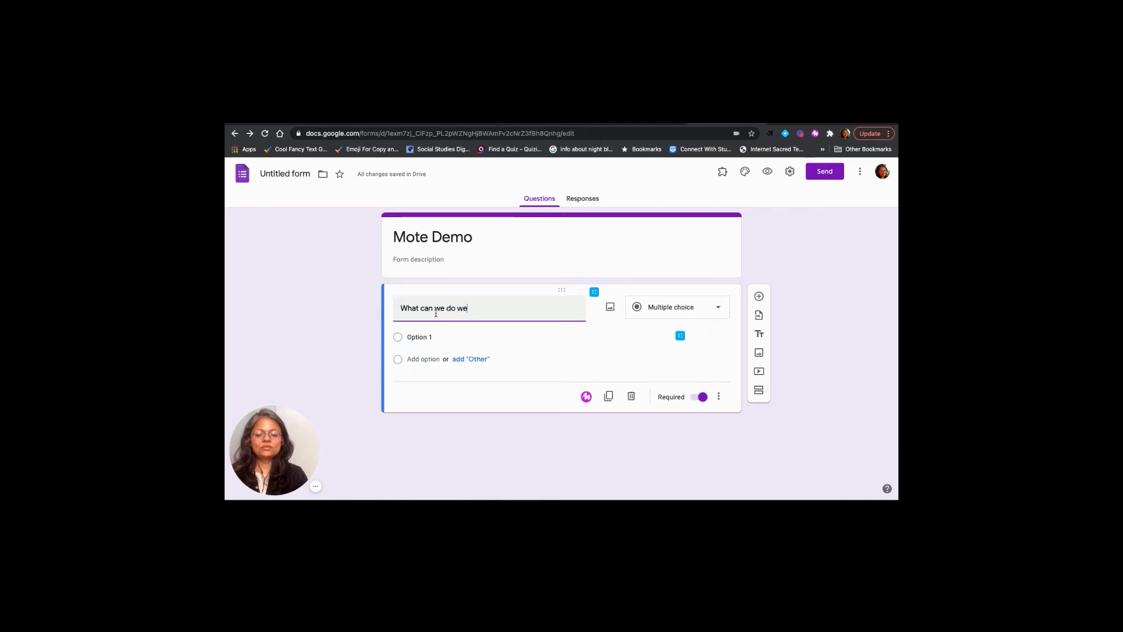
key(BackSpace)
text(i)
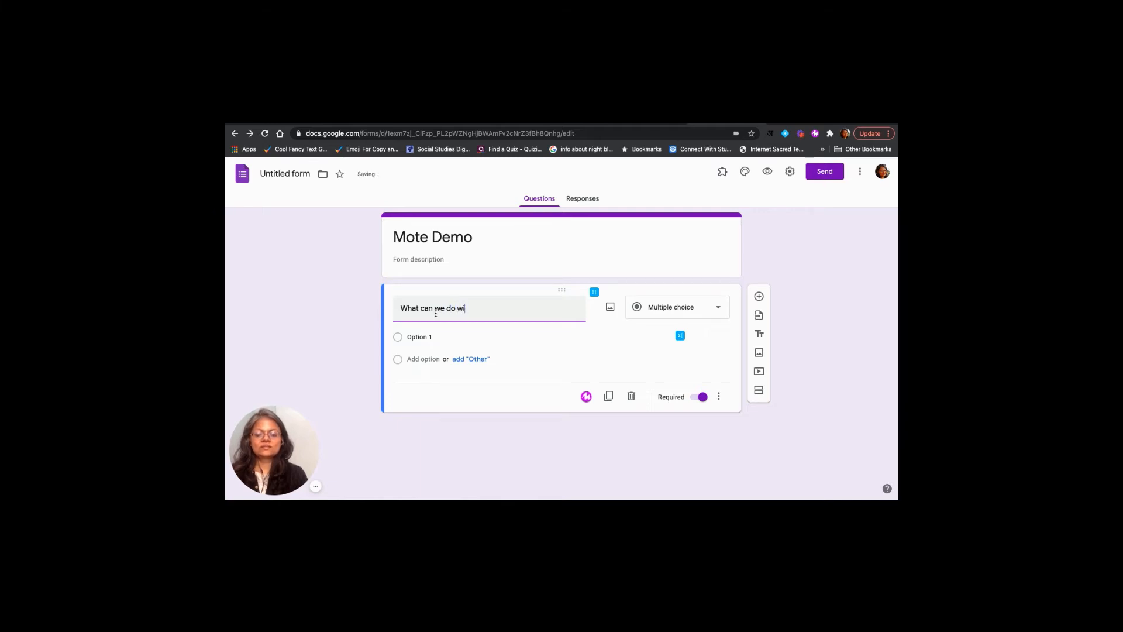
text(th Mot)
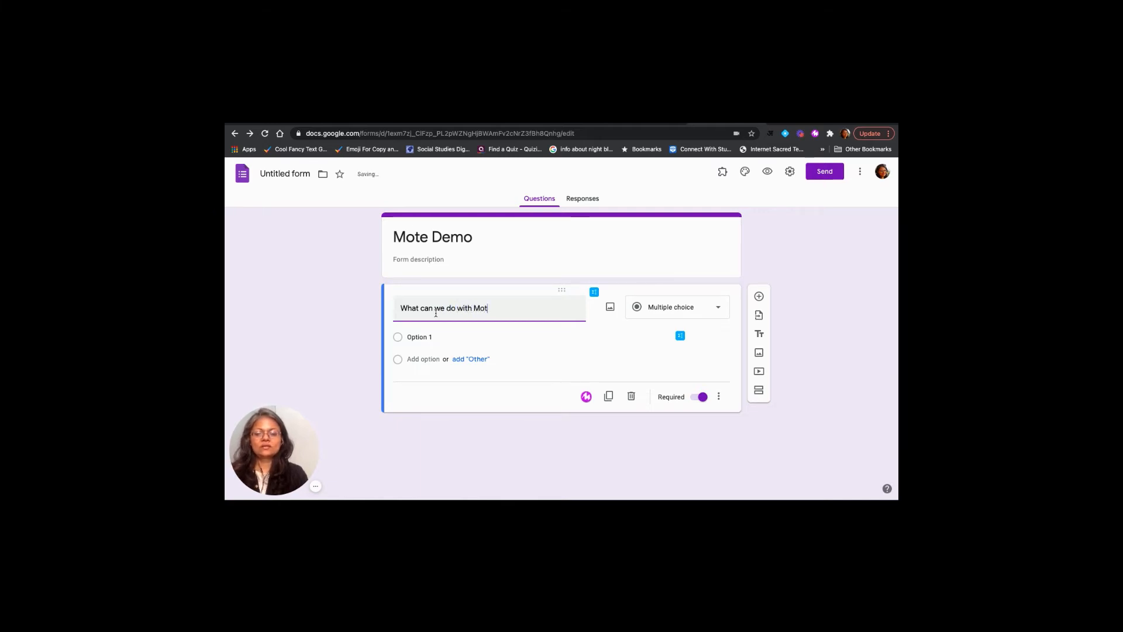
text(e?)
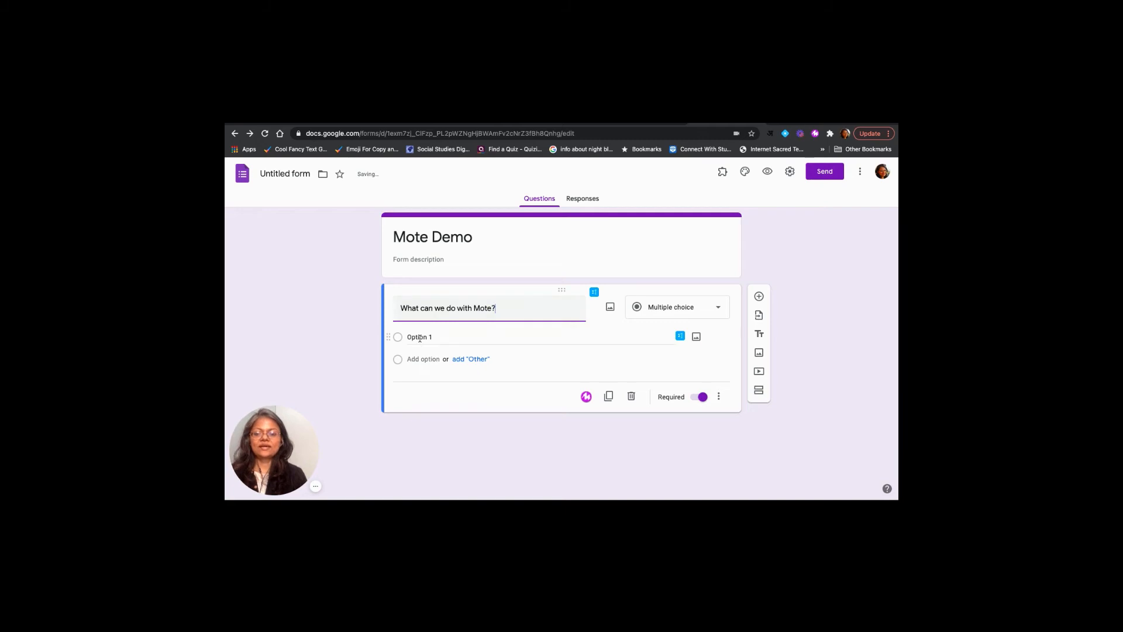
Set the first answer option to "Voice comments in Google Docs"
click(419, 338)
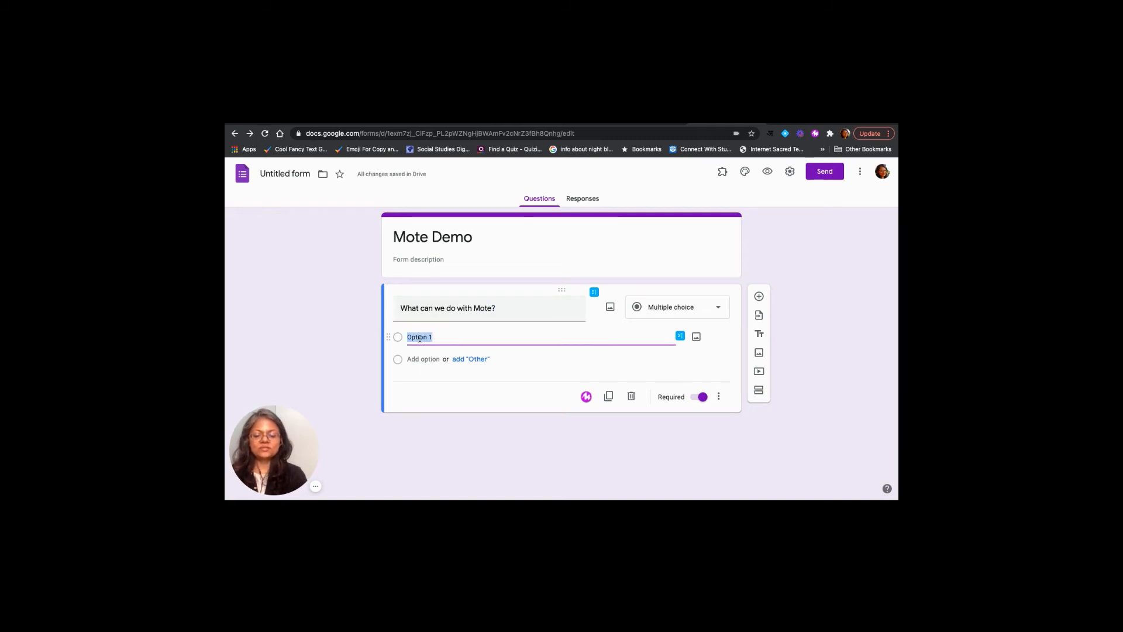
text(Volce co)
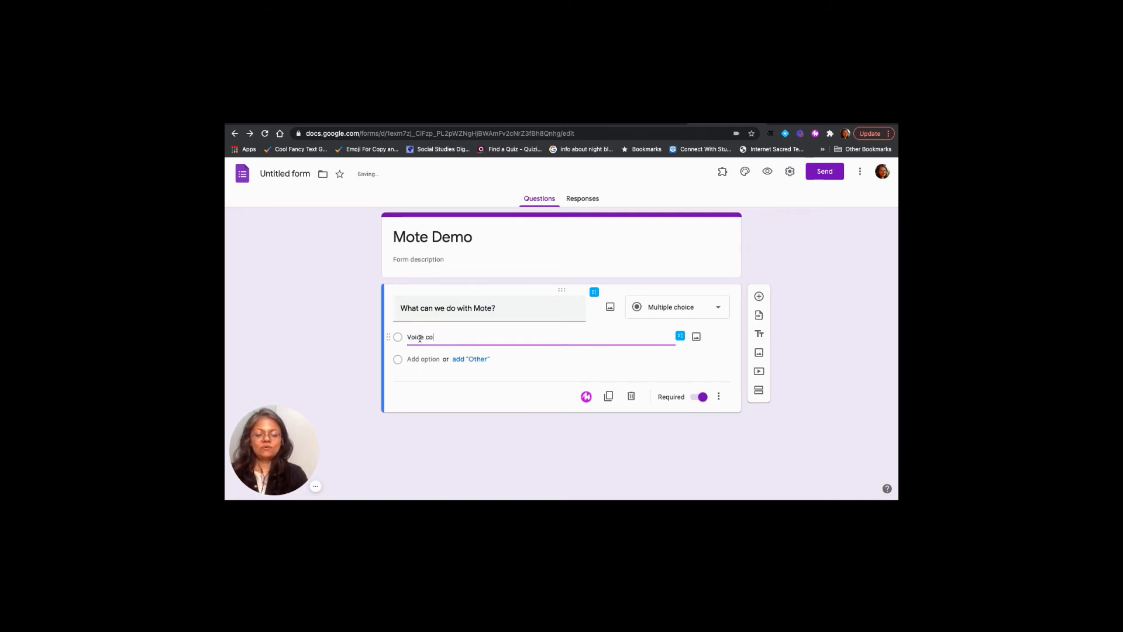
text(mments in)
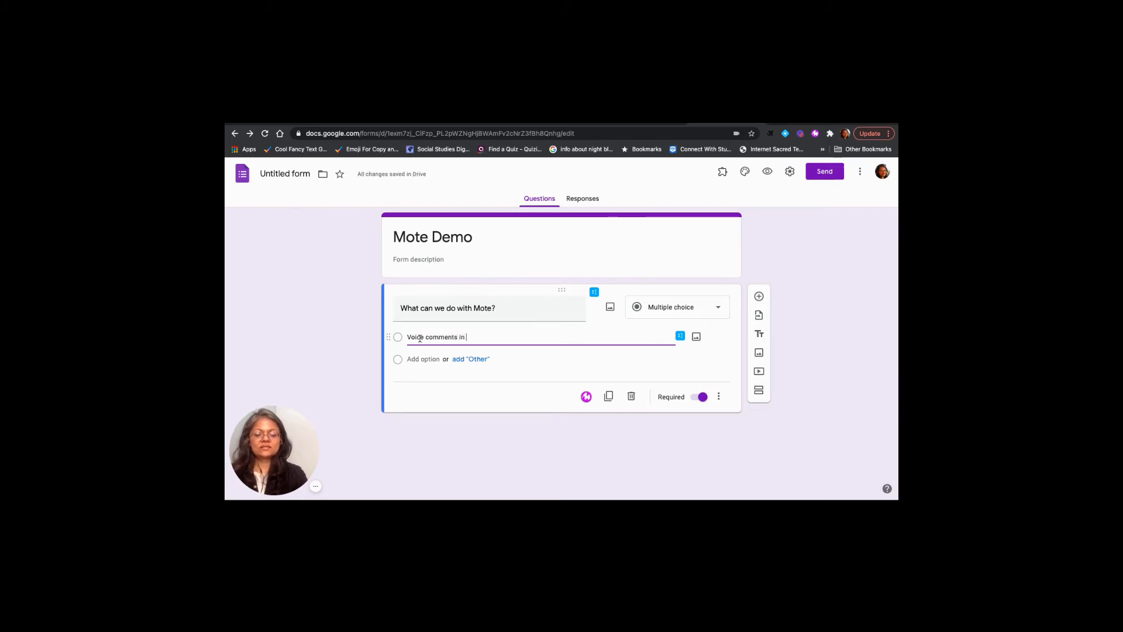
text( Google)
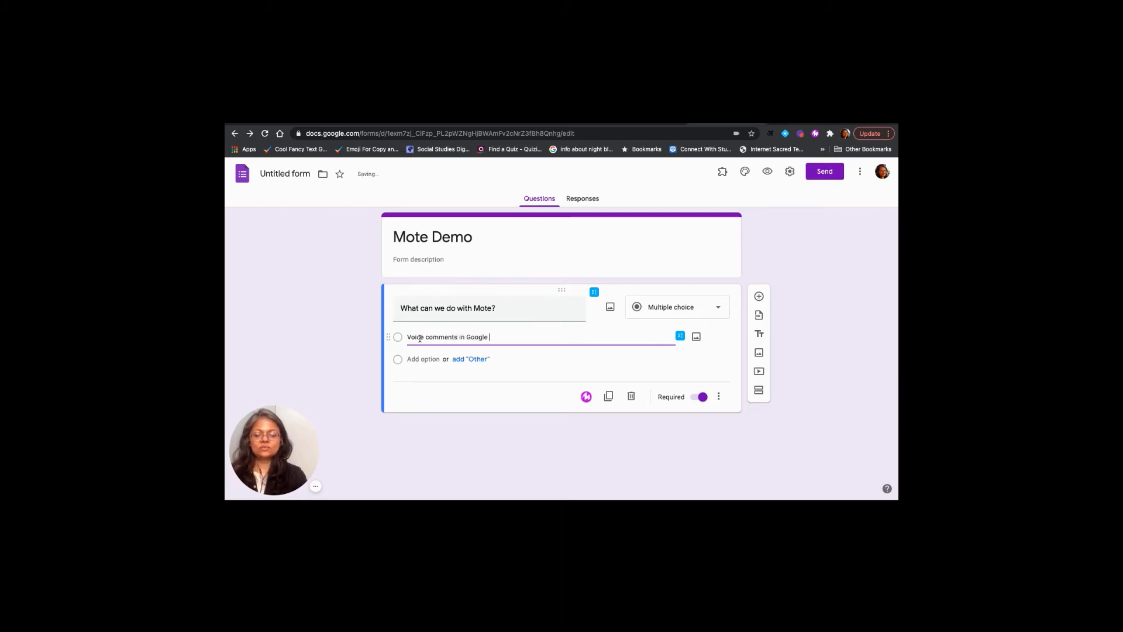
text( Docs)
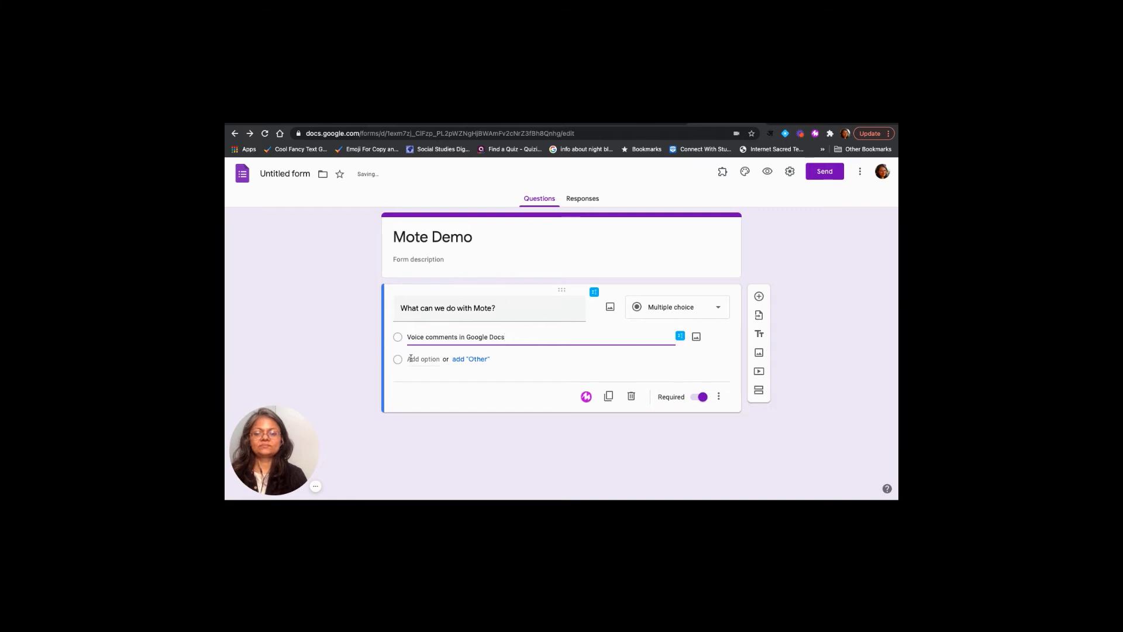
Add a second answer option reading "Voice Comments in Google Slides"
click(411, 358)
text(Voic)
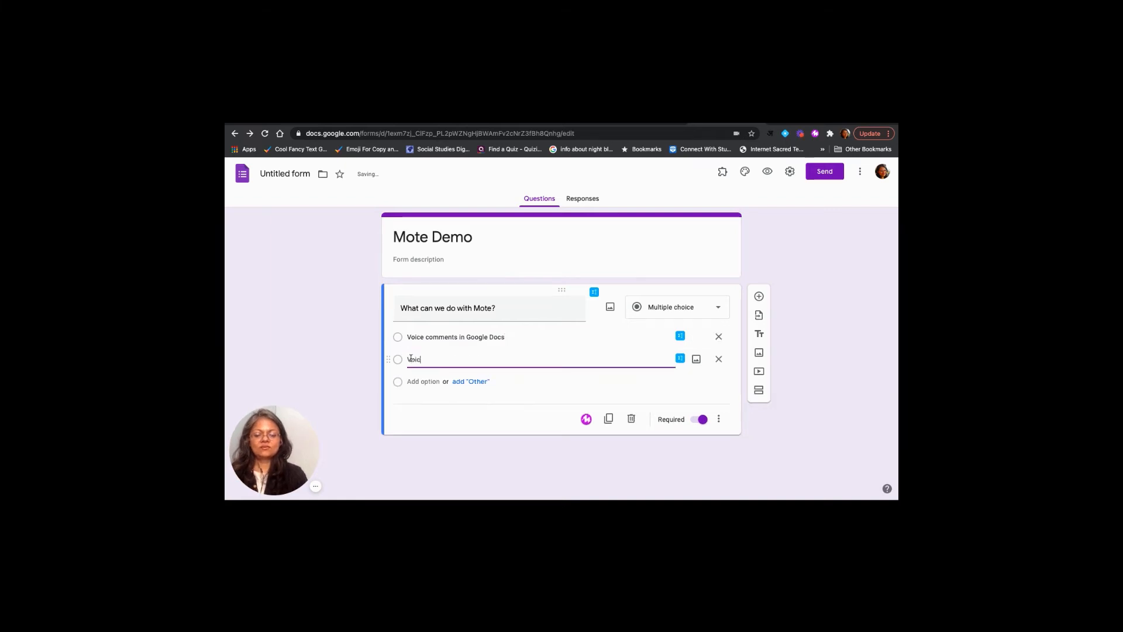
text(e Comments )
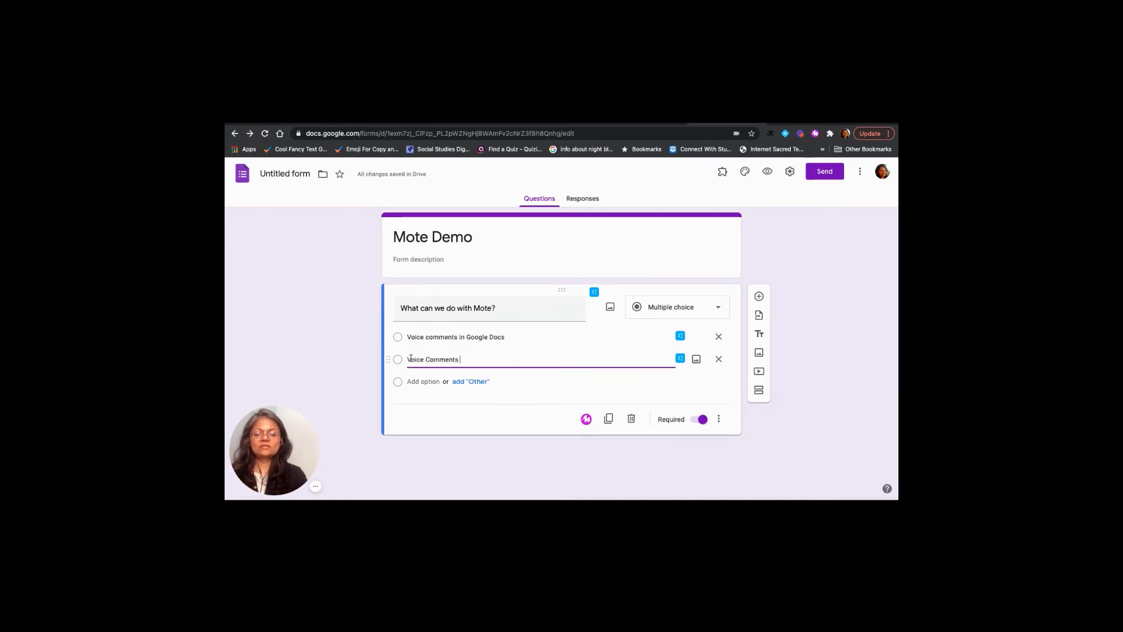
text(in Google )
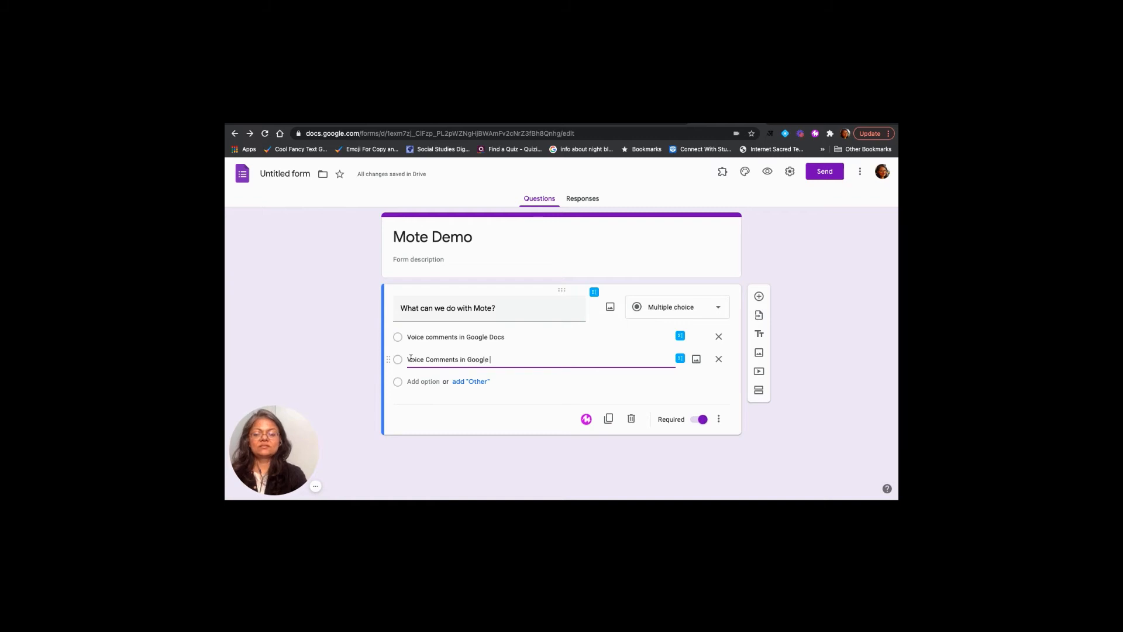
text(Slide)
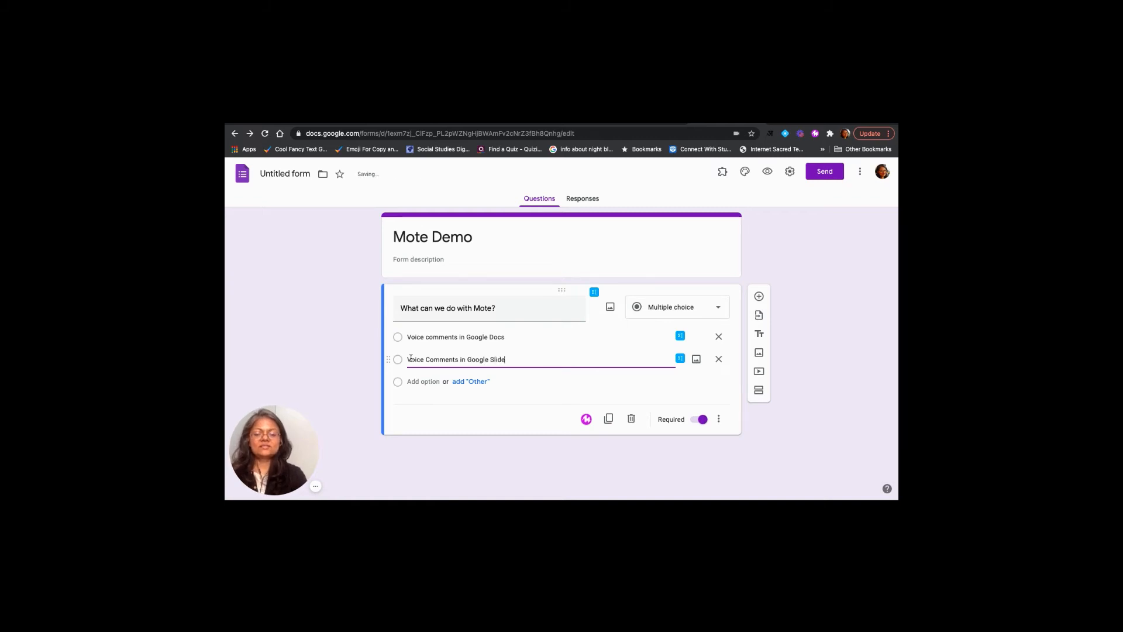
text(s)
Add a third answer option reading "Voice posts and comments in Google Classroom"
click(415, 381)
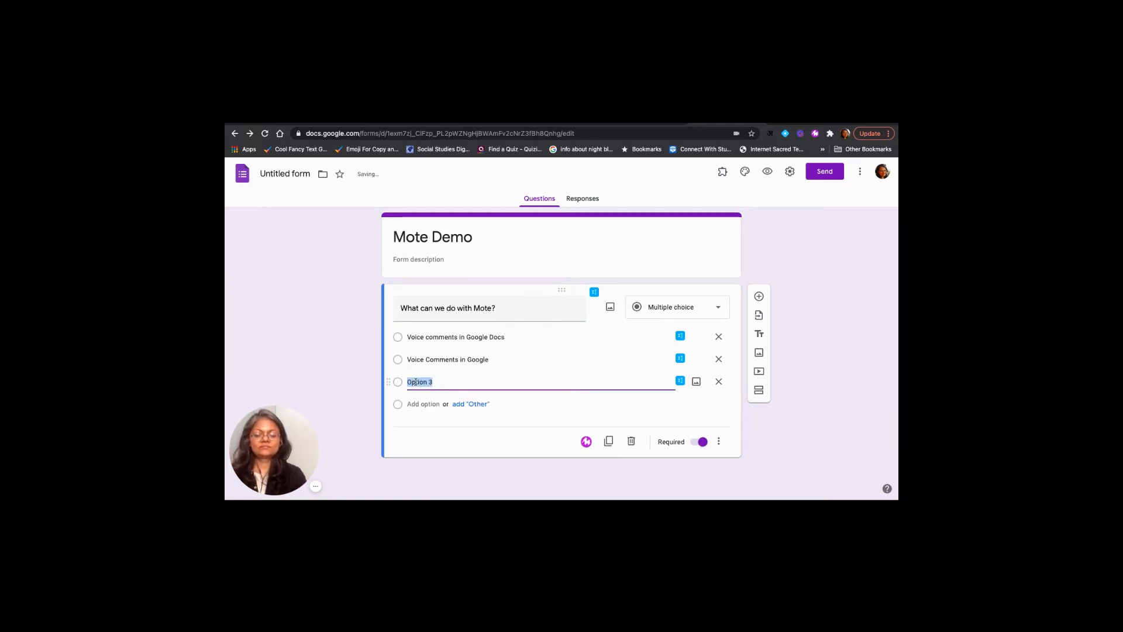
text(Vo)
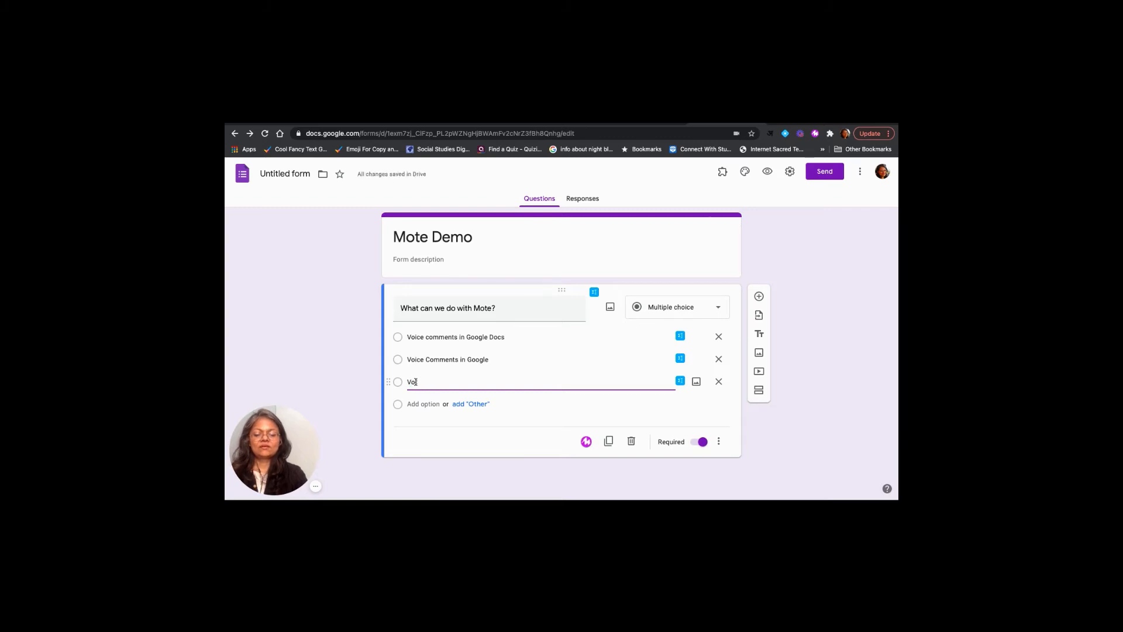
text(ice posts and)
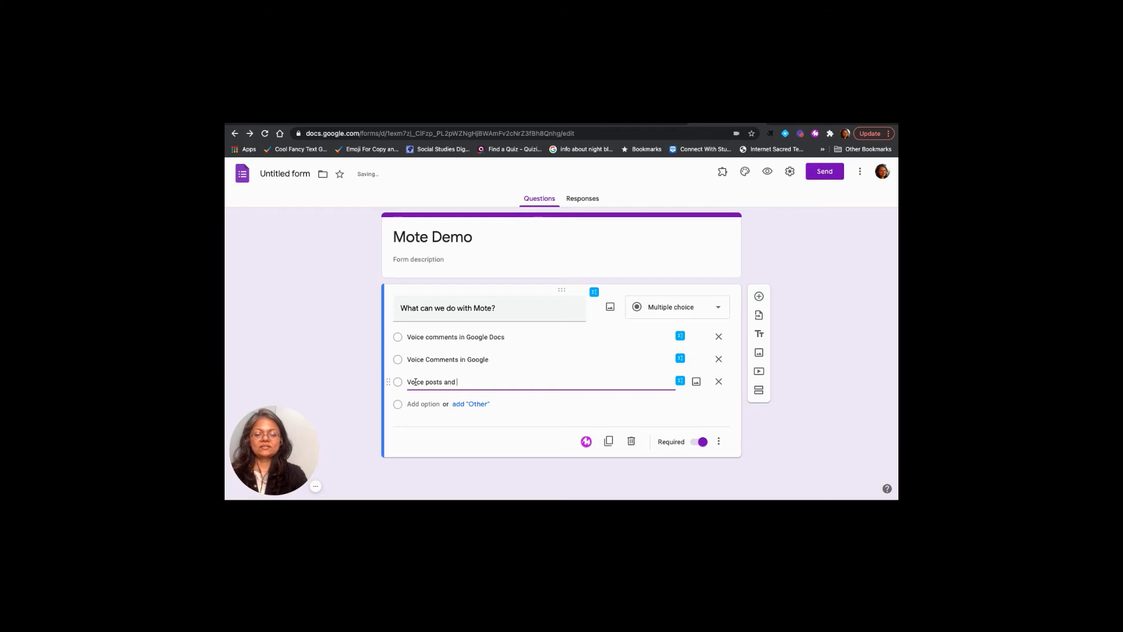
text( comments)
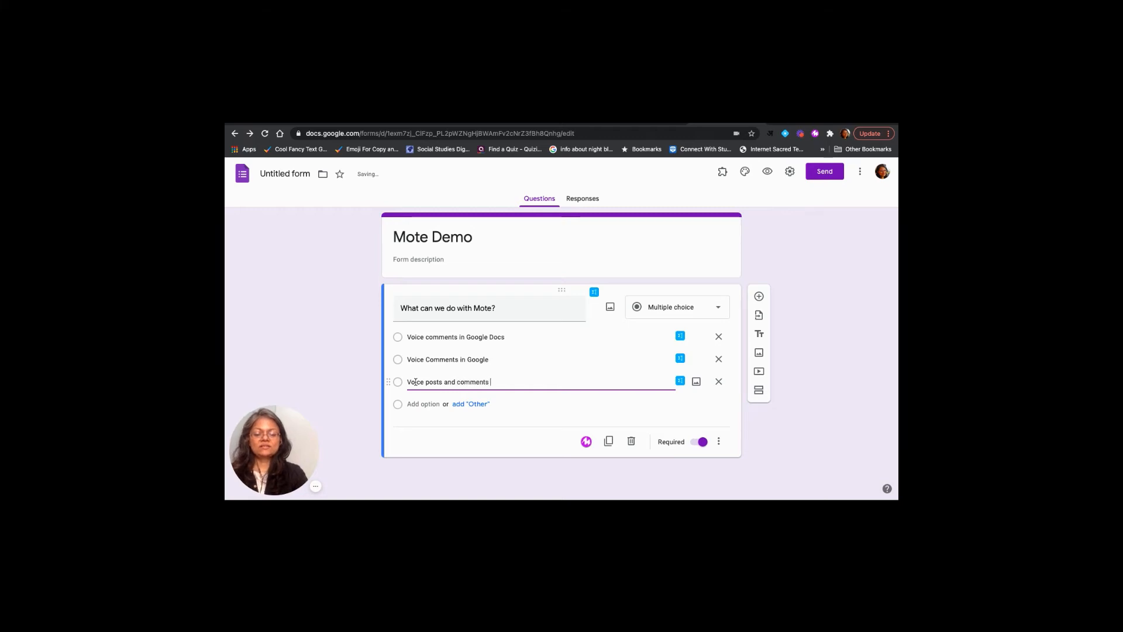
text( in Googl)
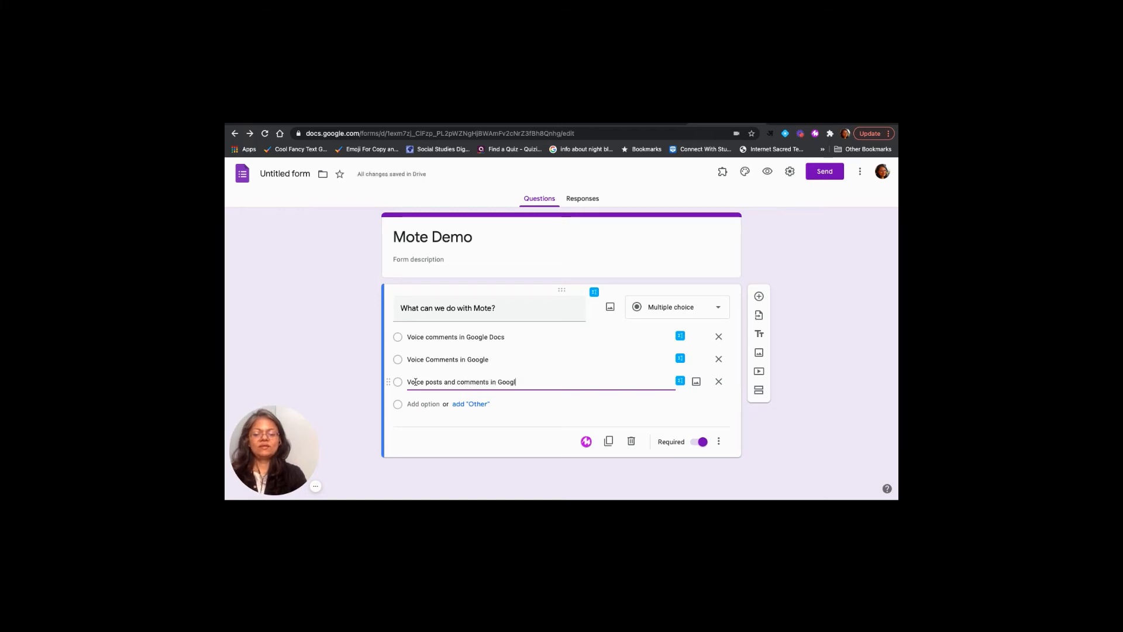
text(e Classr)
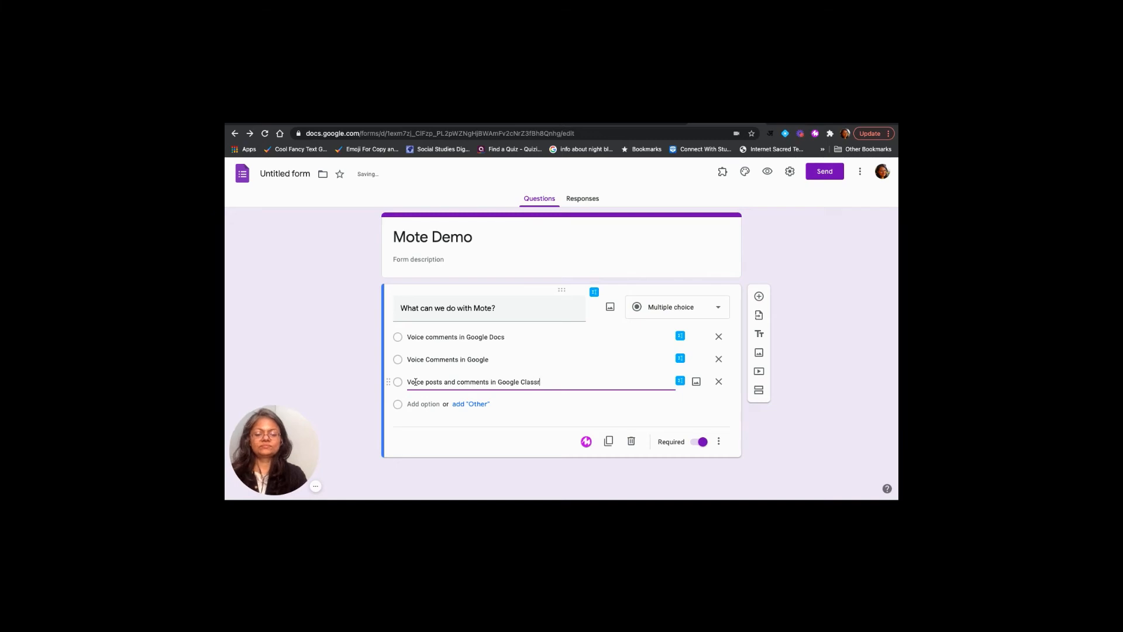
text(oom)
Add a fourth answer option reading "All of the above."
click(413, 404)
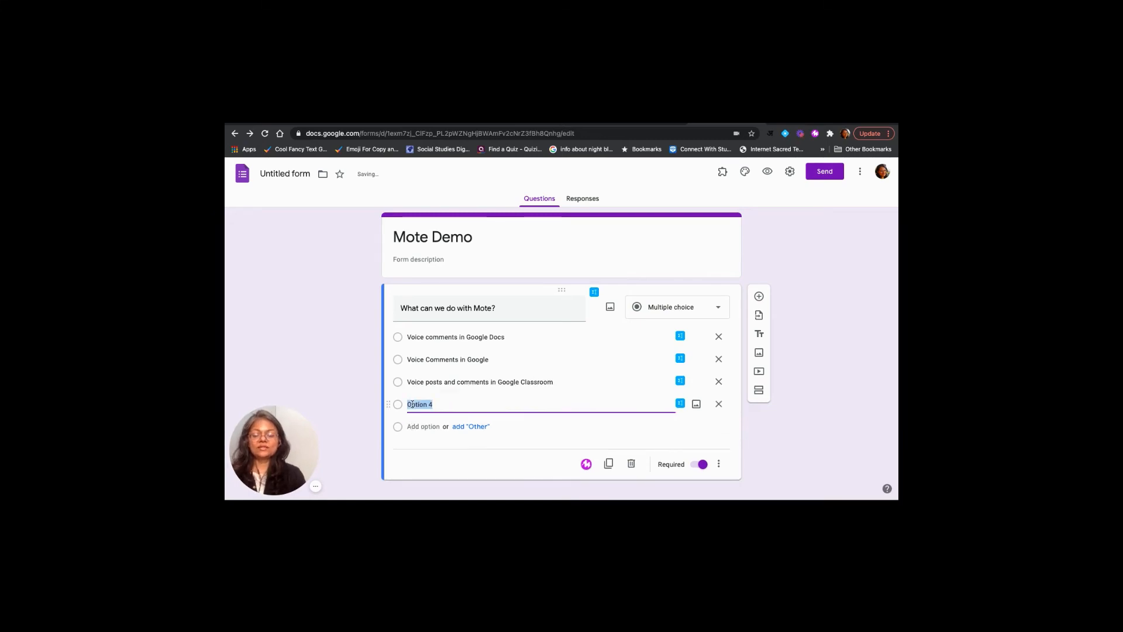
text(All o)
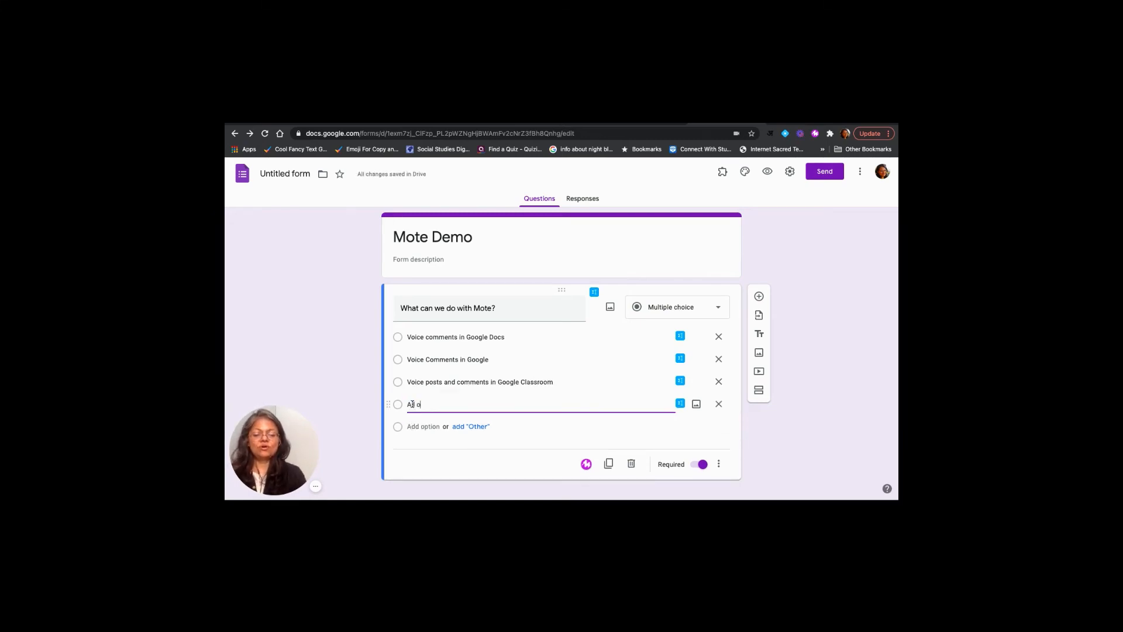
text(f the abo)
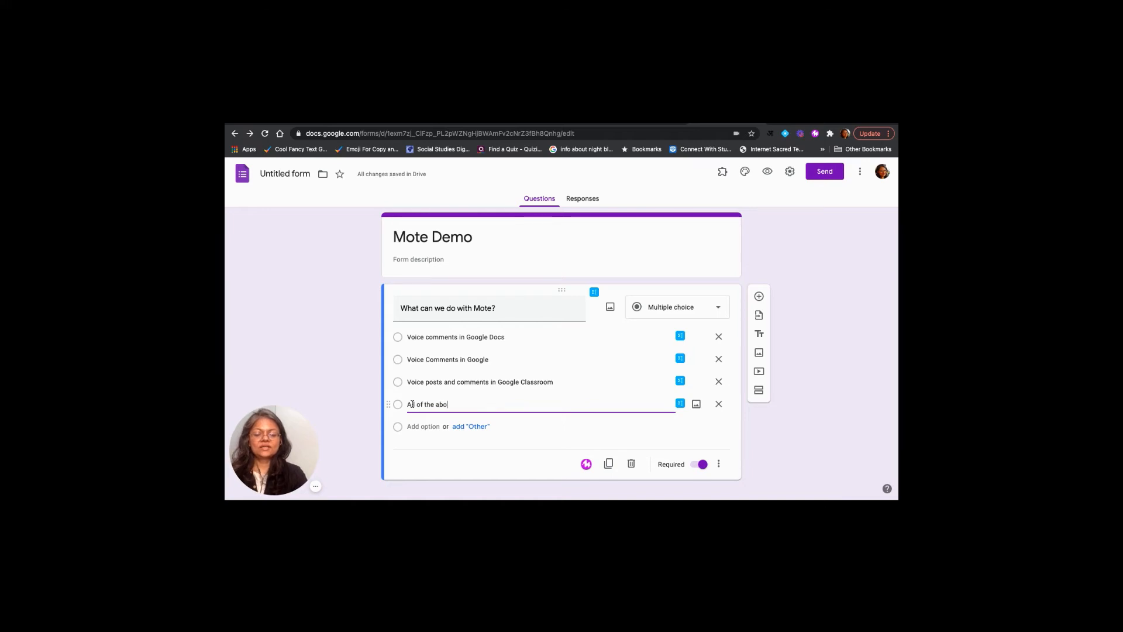
text(ve.)
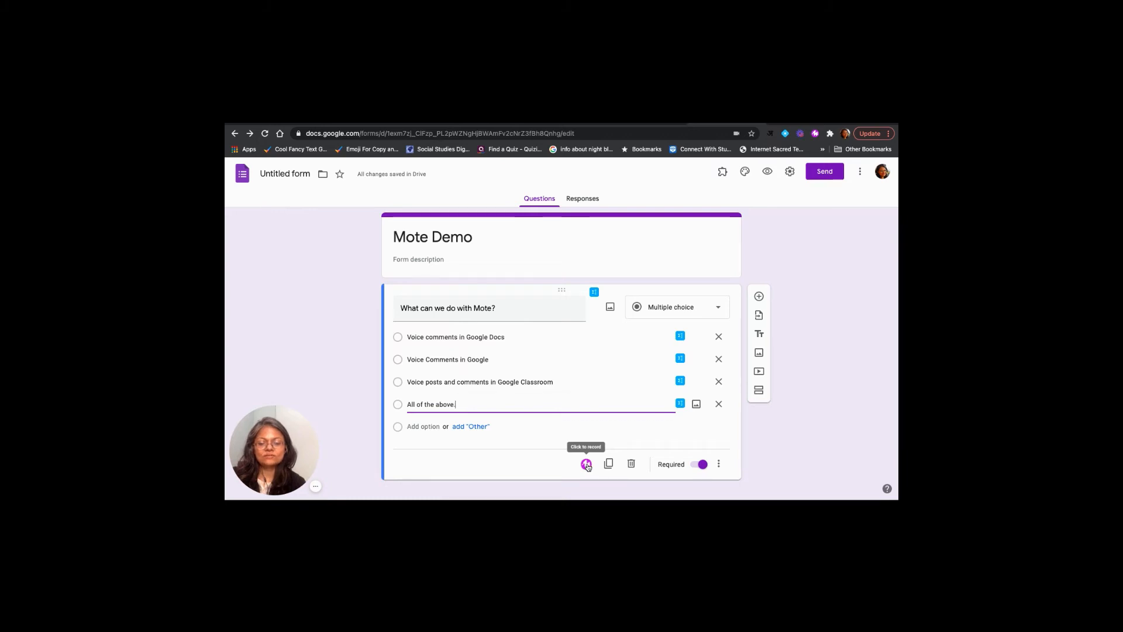
Record a Mote voice note for the question and finish the recording to attach it
click(587, 465)
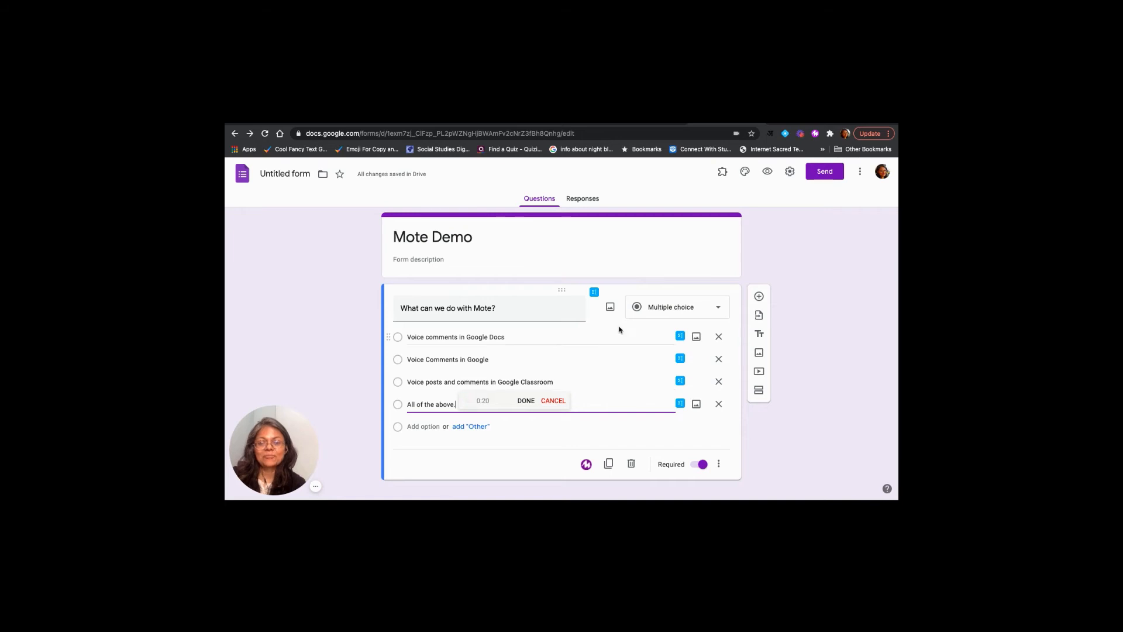
click(525, 402)
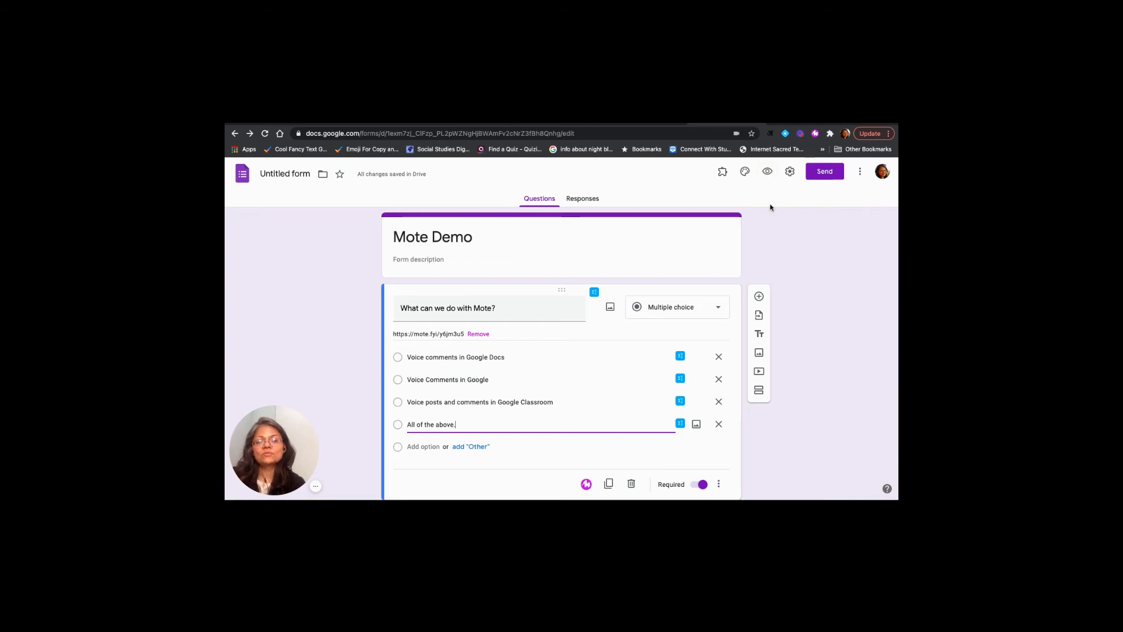
Test the form in preview by playing the question's voice note and submitting the answer "All of the above."
click(768, 173)
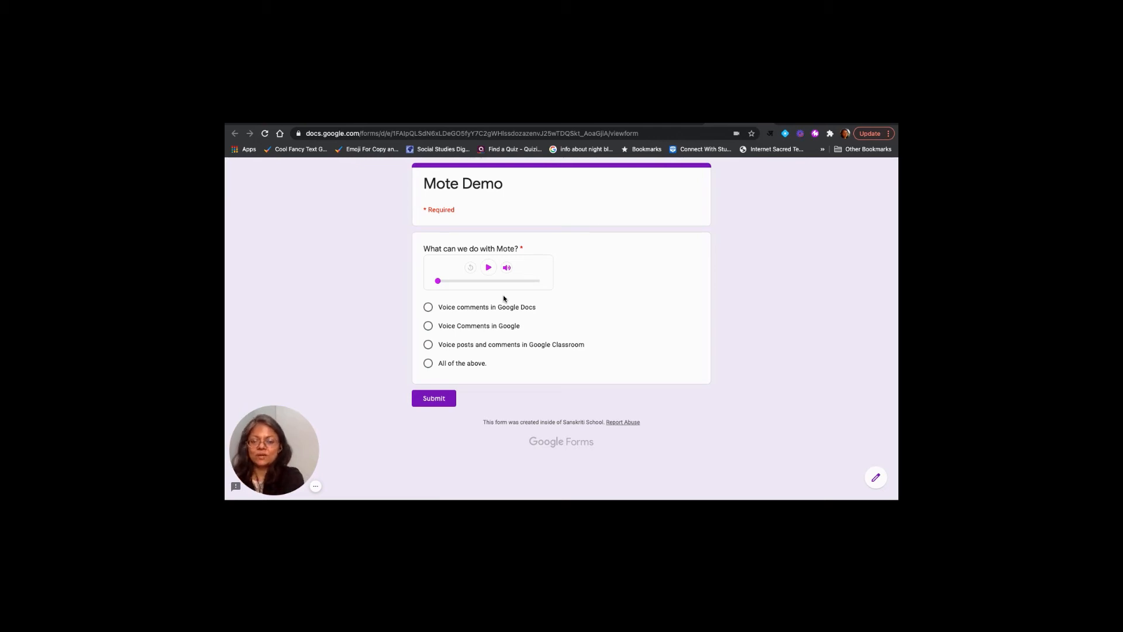
click(489, 268)
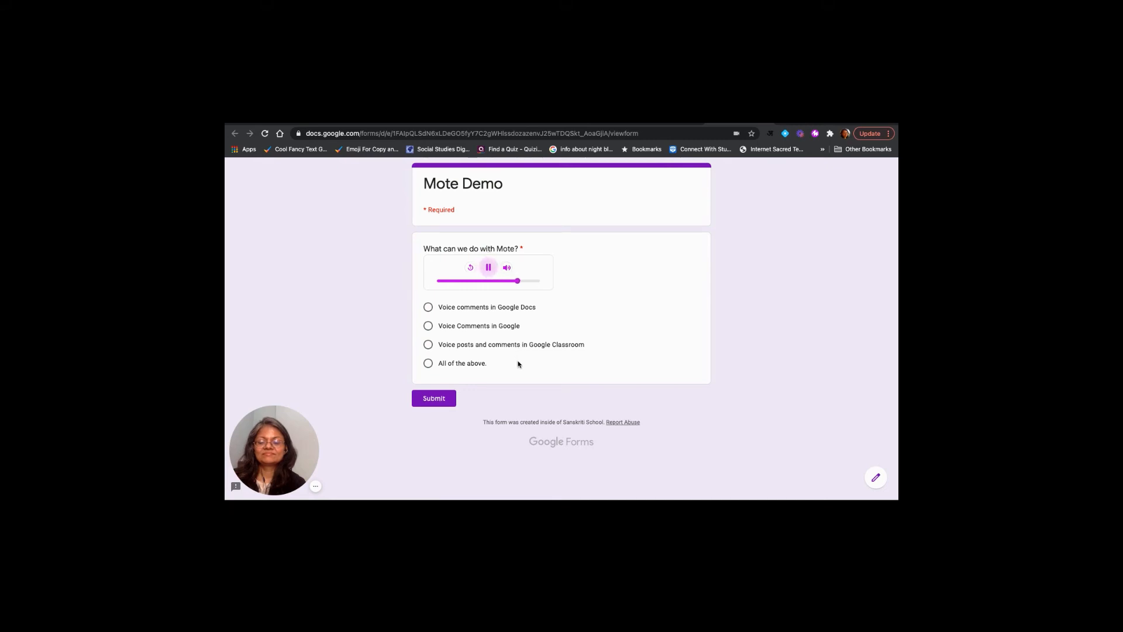
click(517, 364)
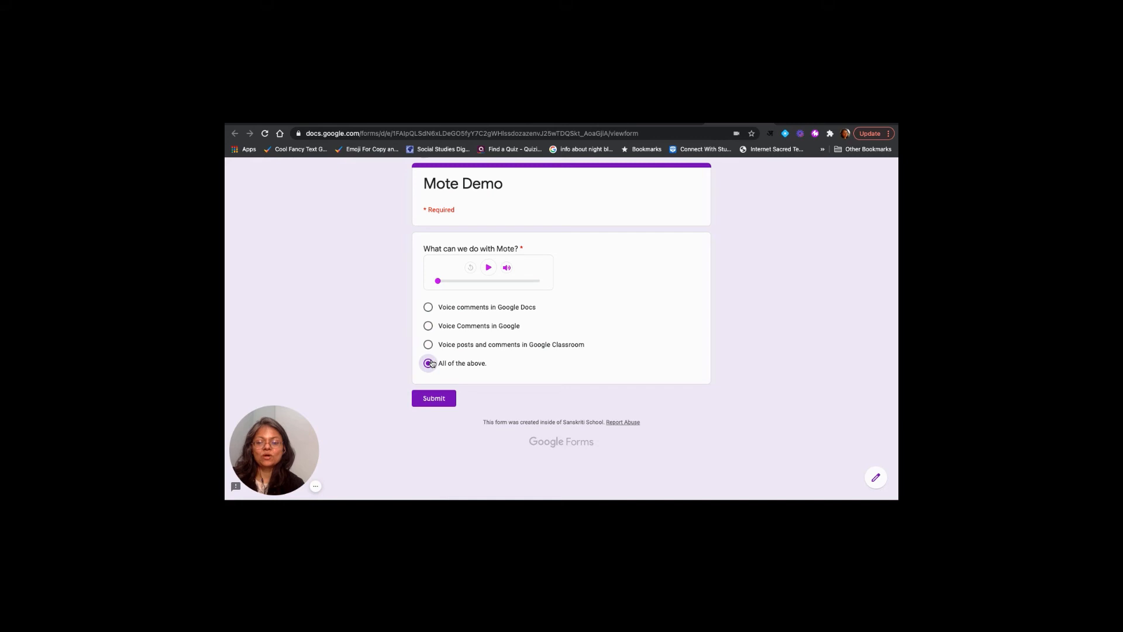
click(433, 403)
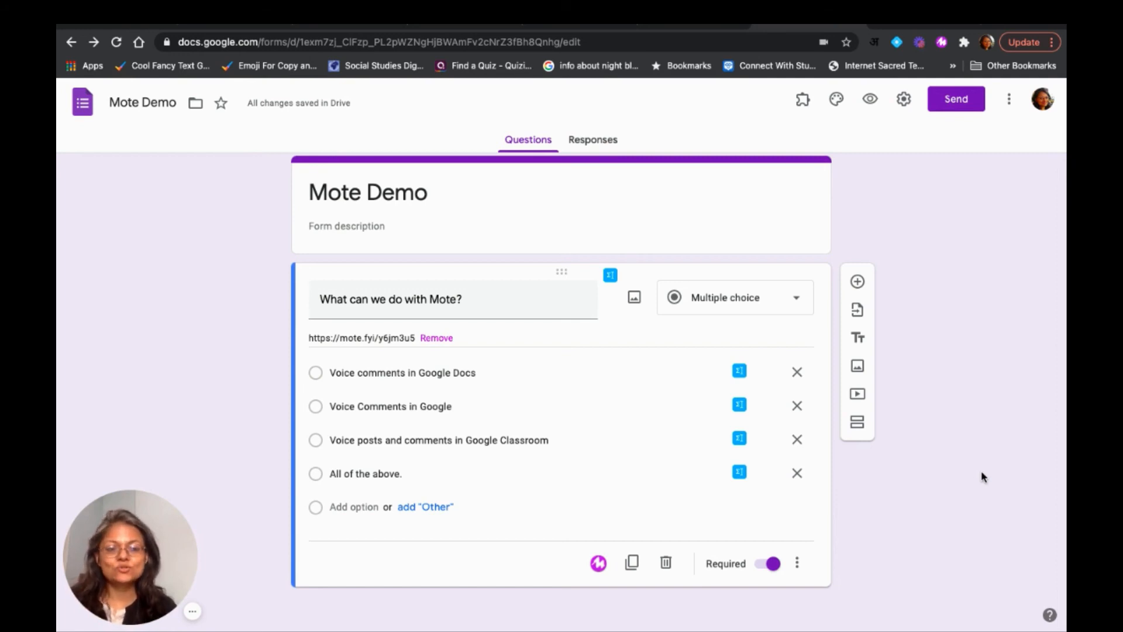
Add a new question titled "Share your thoughts about Mote..." below the multiple-choice question
click(857, 282)
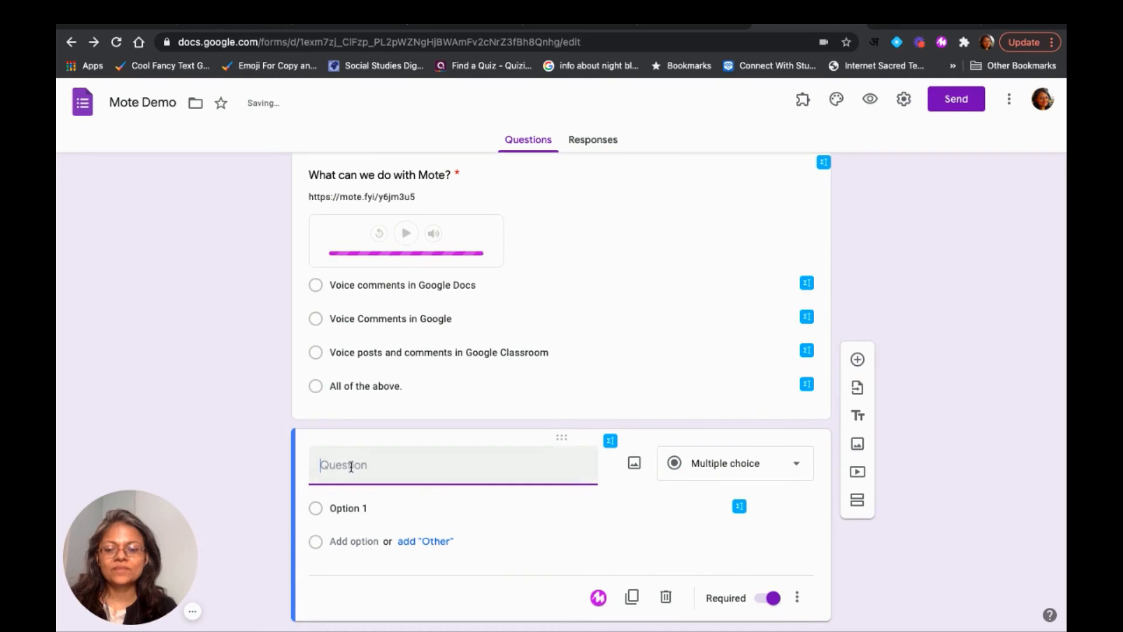
text(Sha)
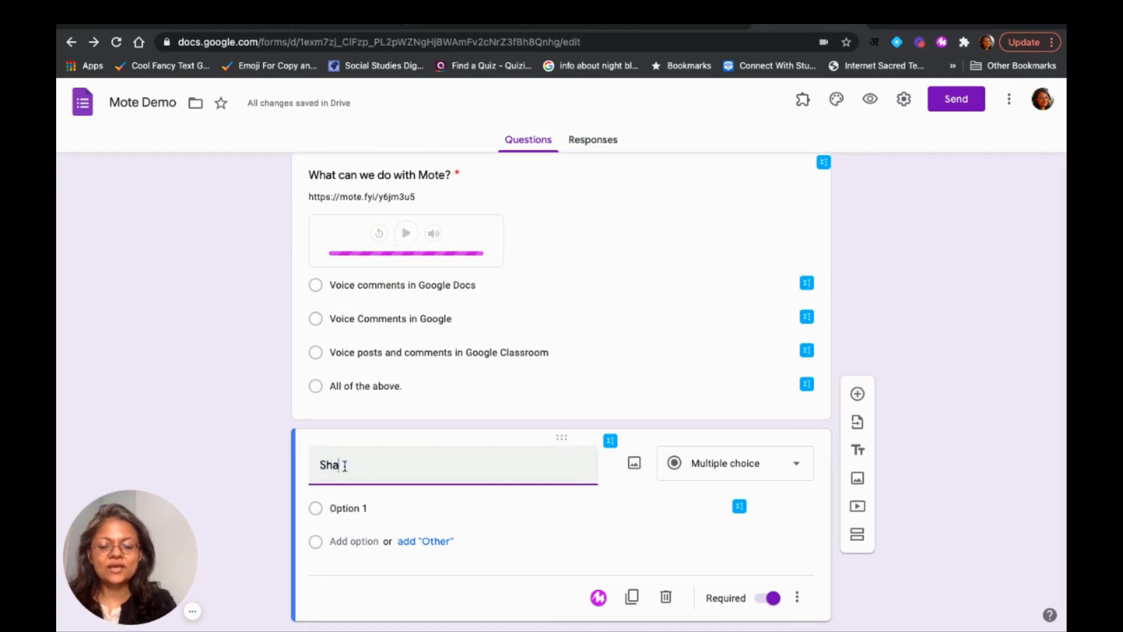
text(re your thoug)
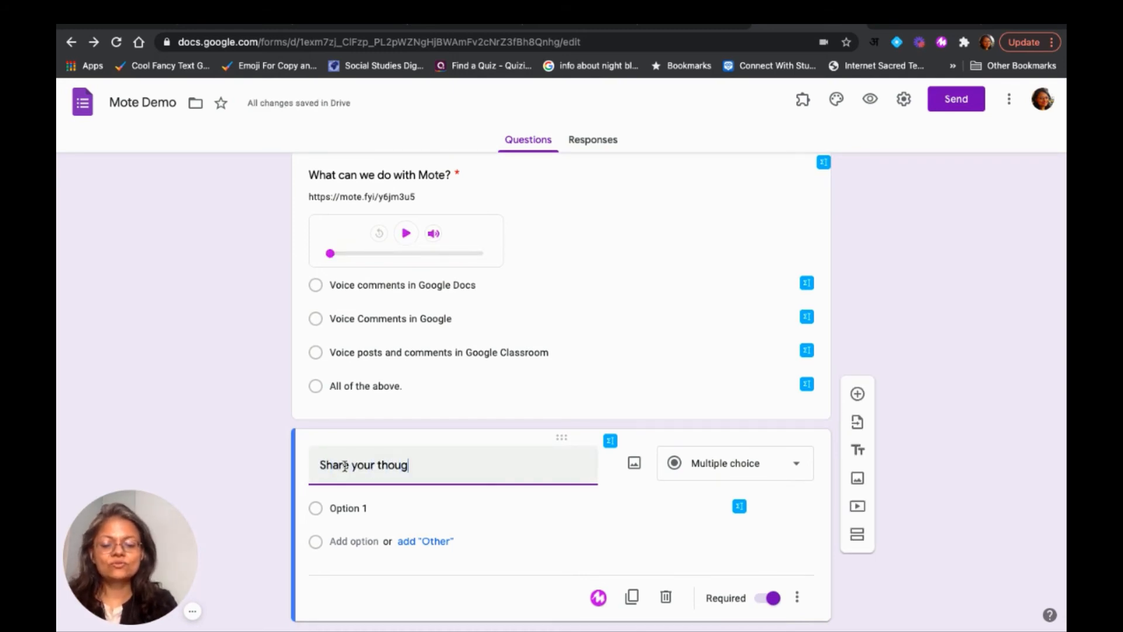
text(hts about Mote)
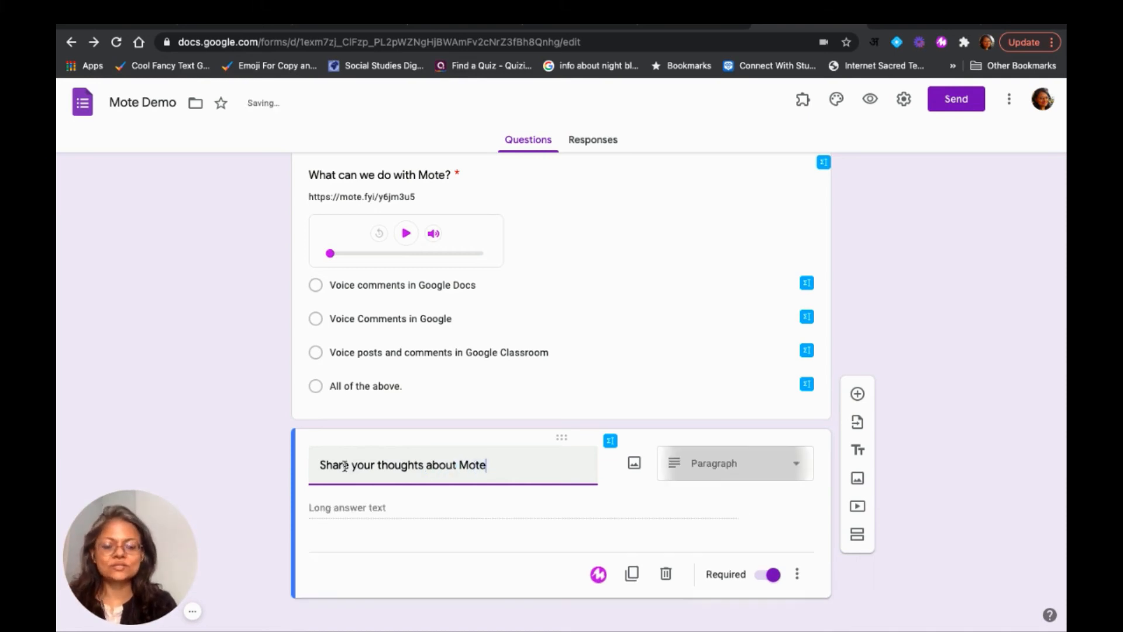
text(...)
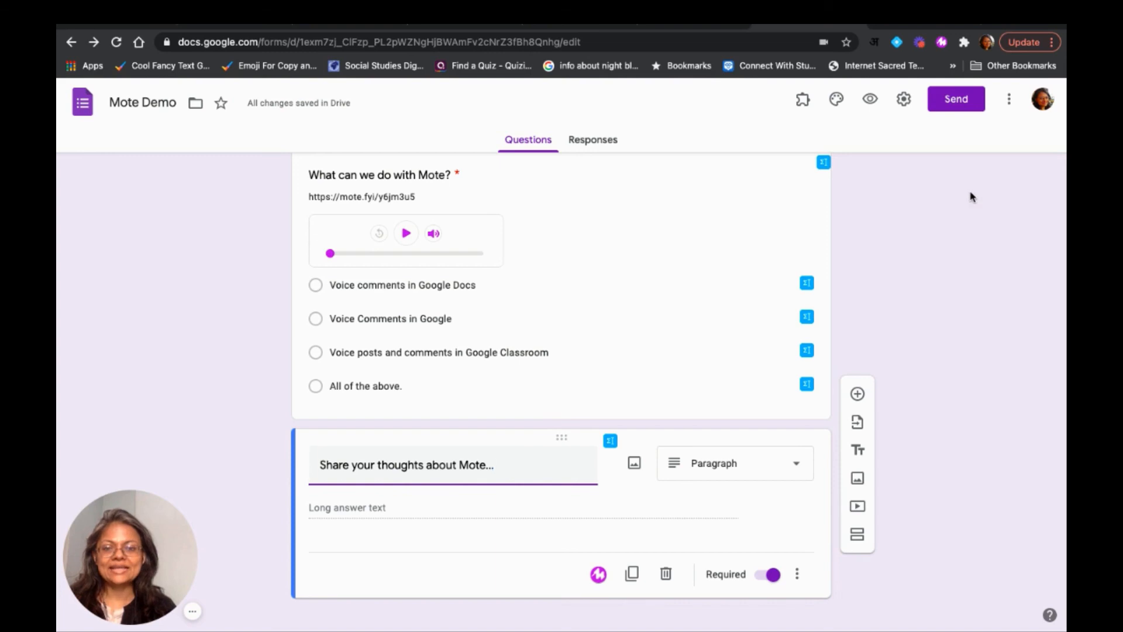
Preview the form and record a Mote voice answer to the "Share your thoughts about Mote..." question, finishing the recording
click(870, 100)
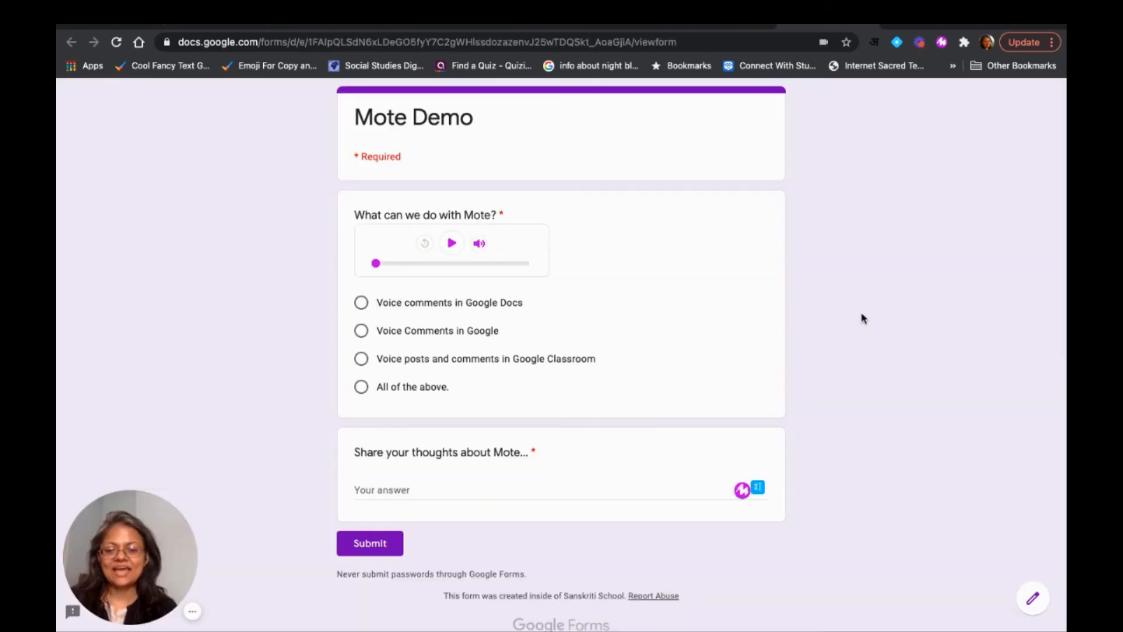
click(742, 490)
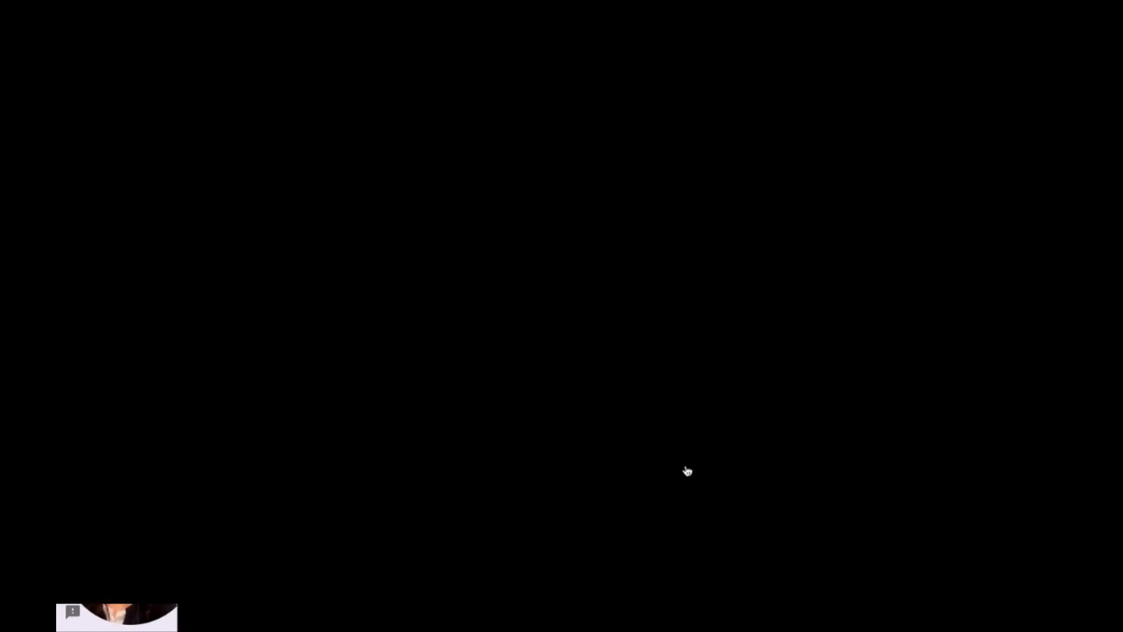
click(686, 467)
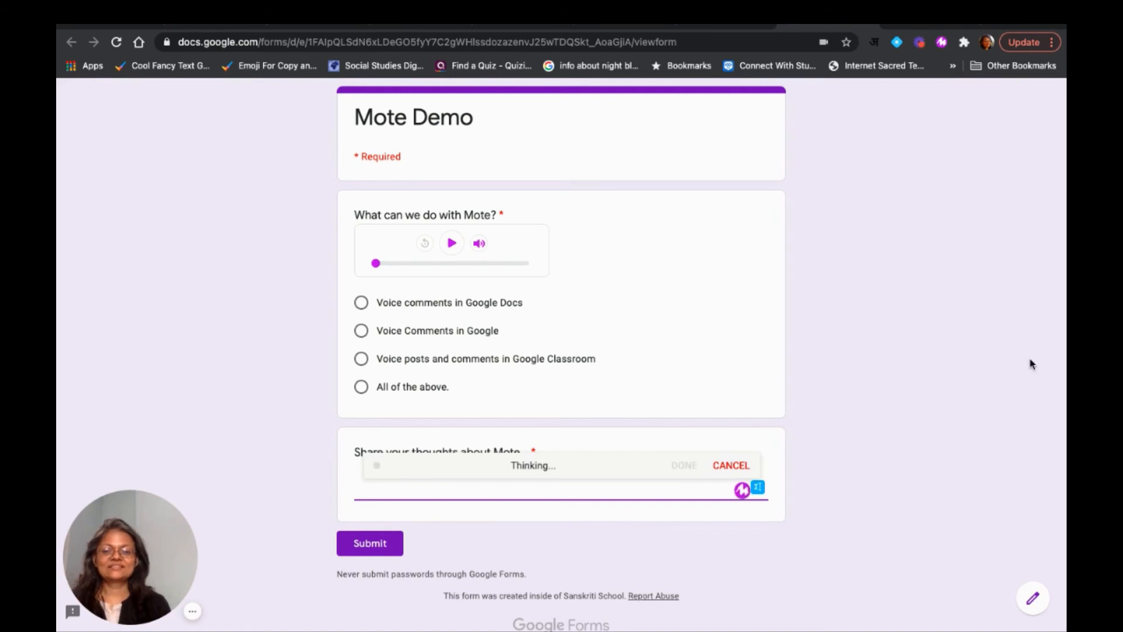